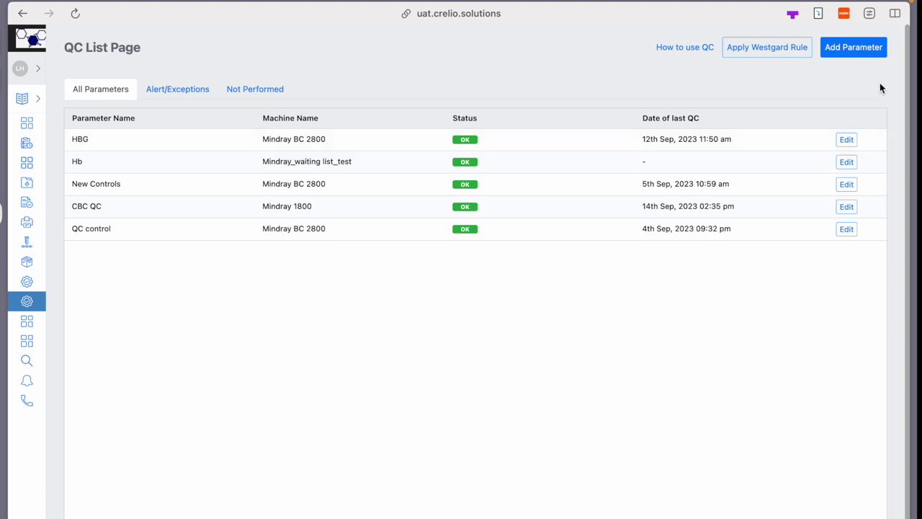
Start a new QC parameter for device Mindray 1800 with control name Hb and unit mg/dl
left_click(856, 47)
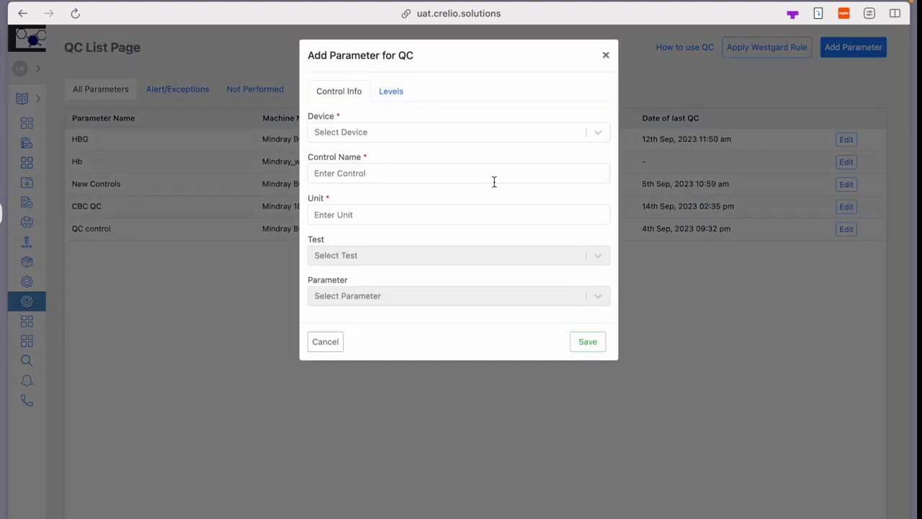
left_click(480, 134)
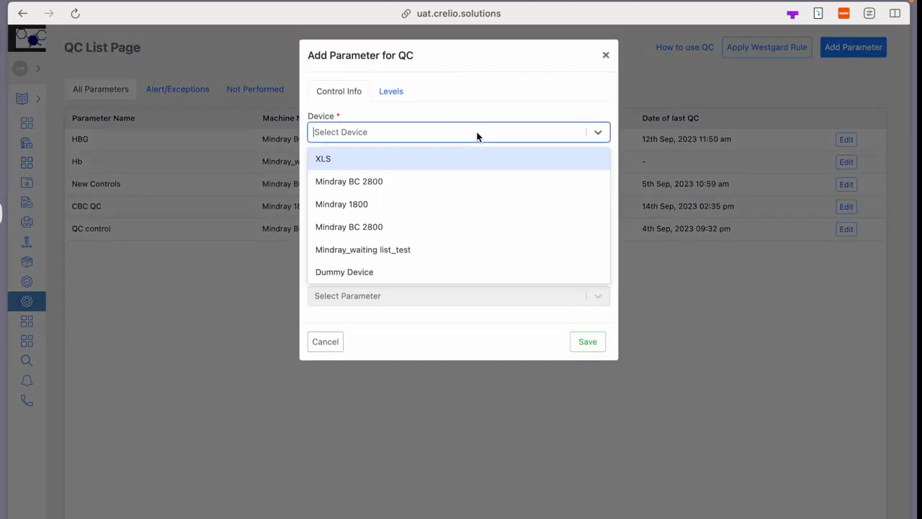
left_click(407, 209)
left_click(430, 176)
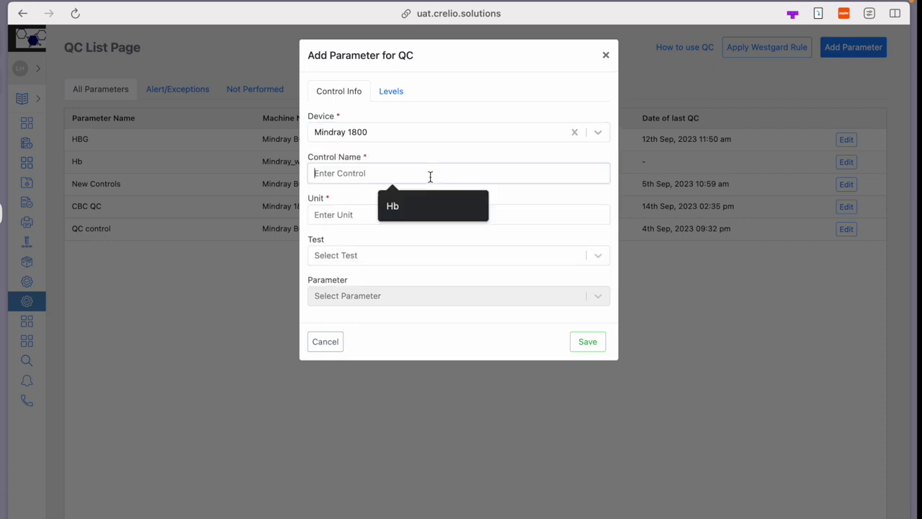
left_click(408, 207)
left_click(387, 216)
left_click(389, 242)
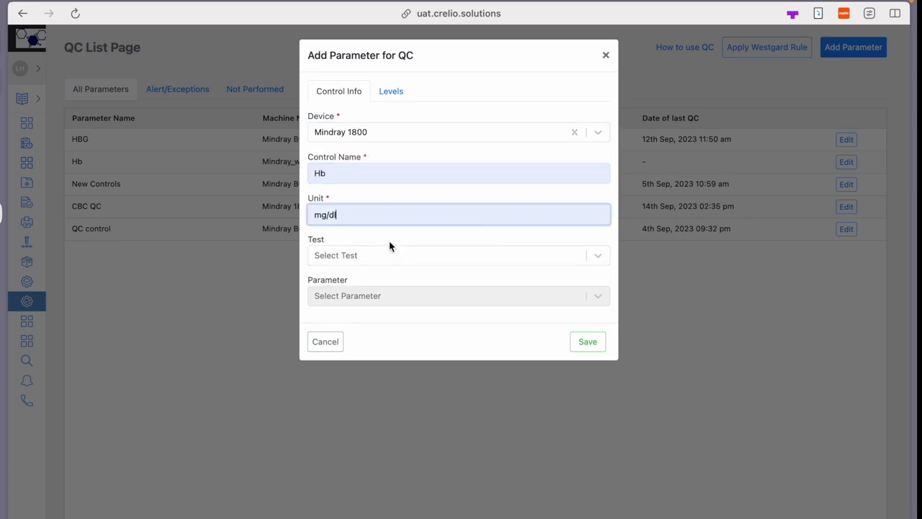
Link the CBC test and its "value" parameter to the Hb control
left_click(389, 255)
left_click(365, 286)
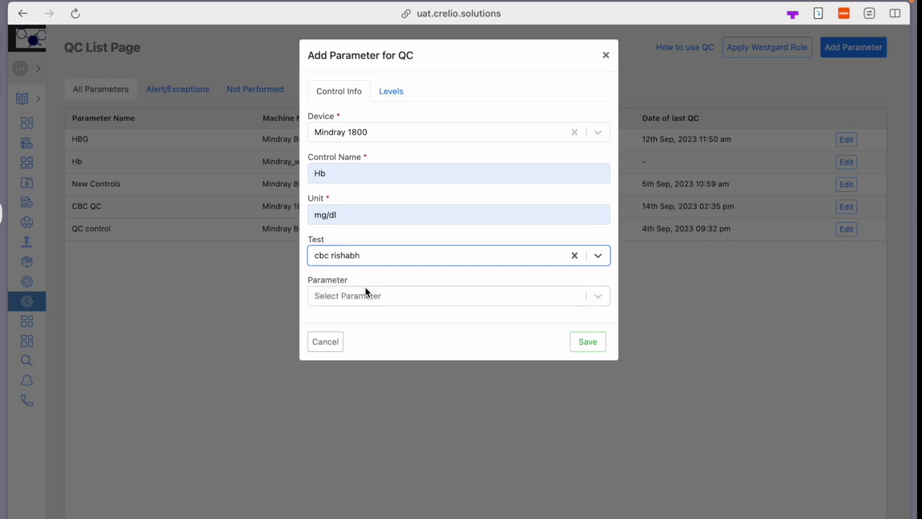
left_click(361, 296)
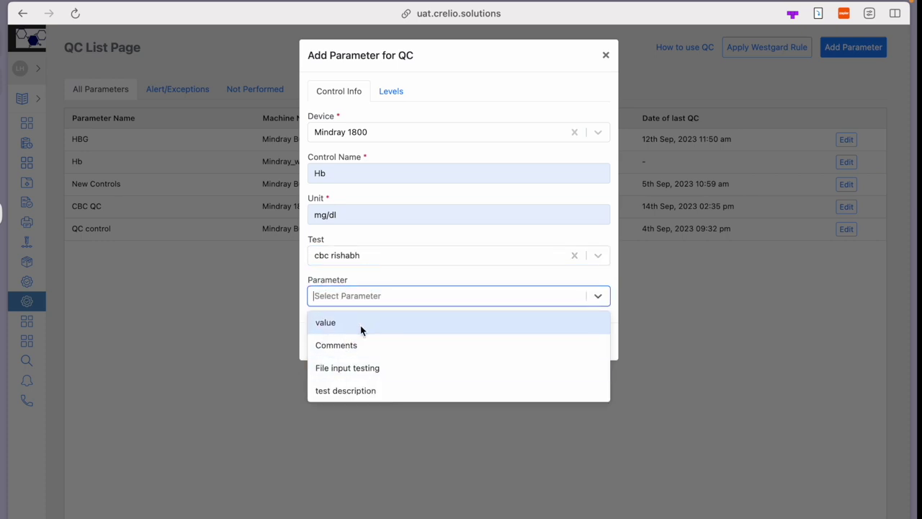
left_click(370, 323)
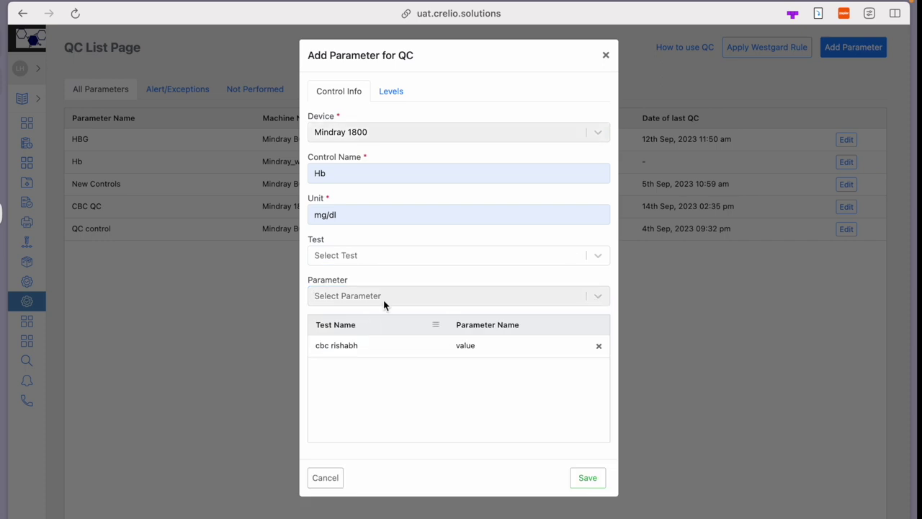
Define Level 1 with expected mean 12, lower range 10, higher range 14 and test code CBCL1
left_click(406, 96)
left_click(590, 117)
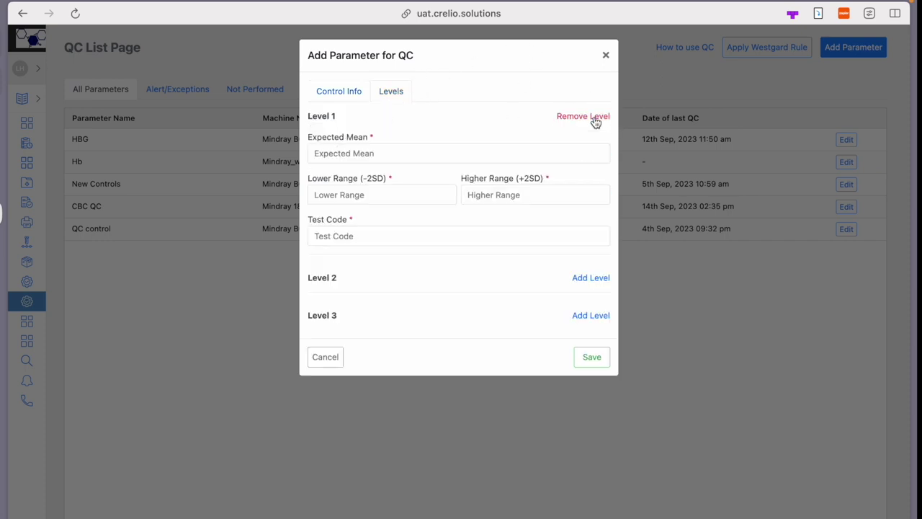
left_click(512, 161)
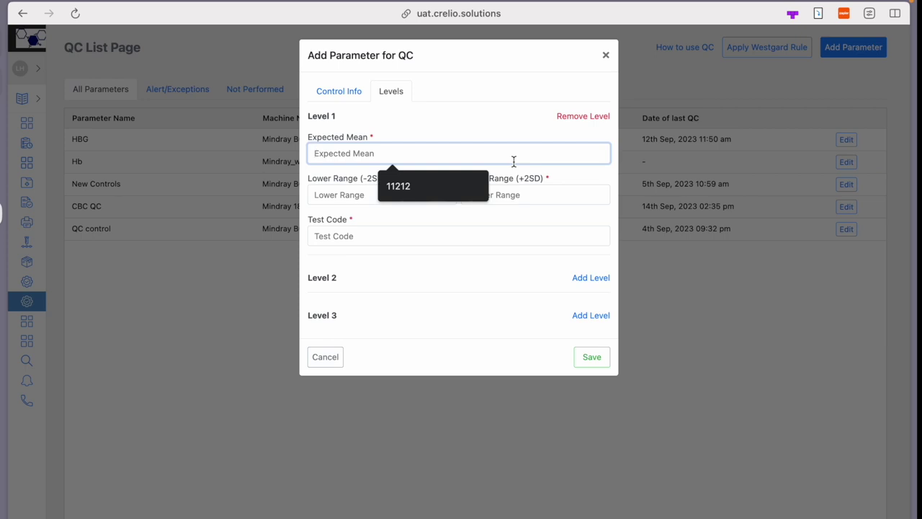
type("12")
left_click(395, 201)
type("1")
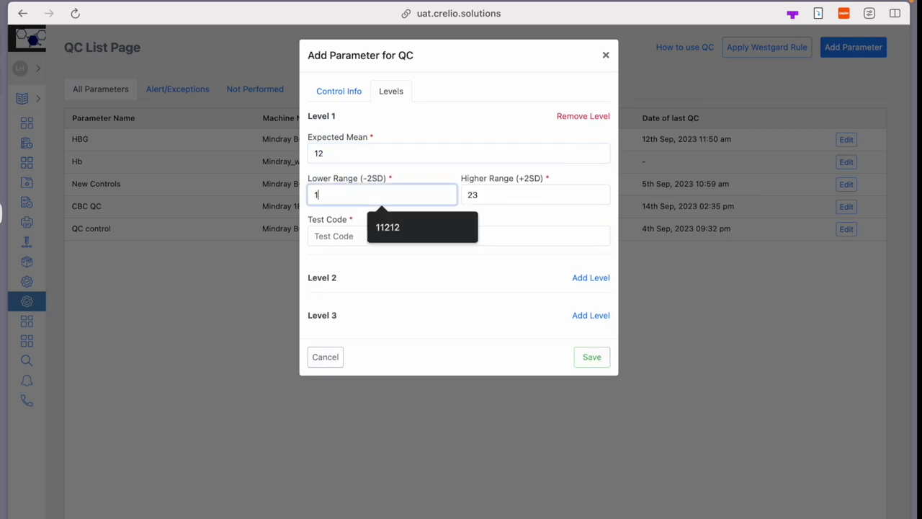
type("0")
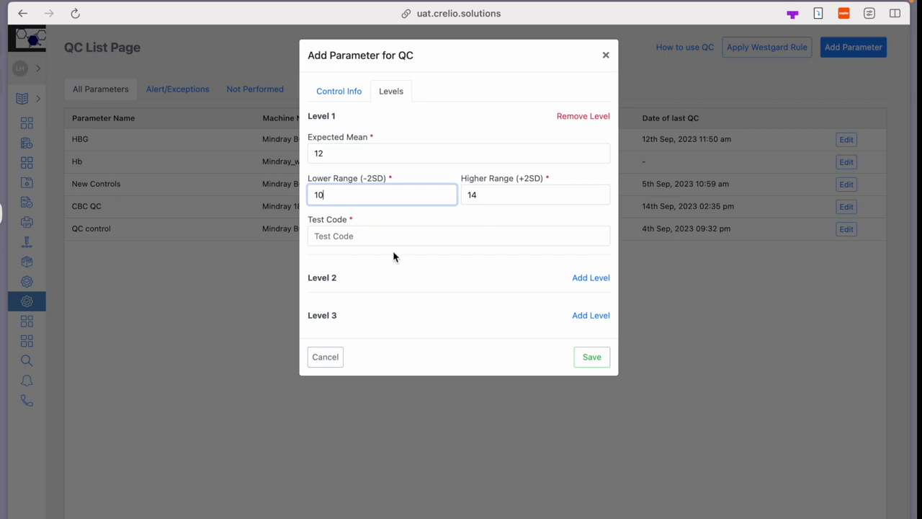
left_click(405, 235)
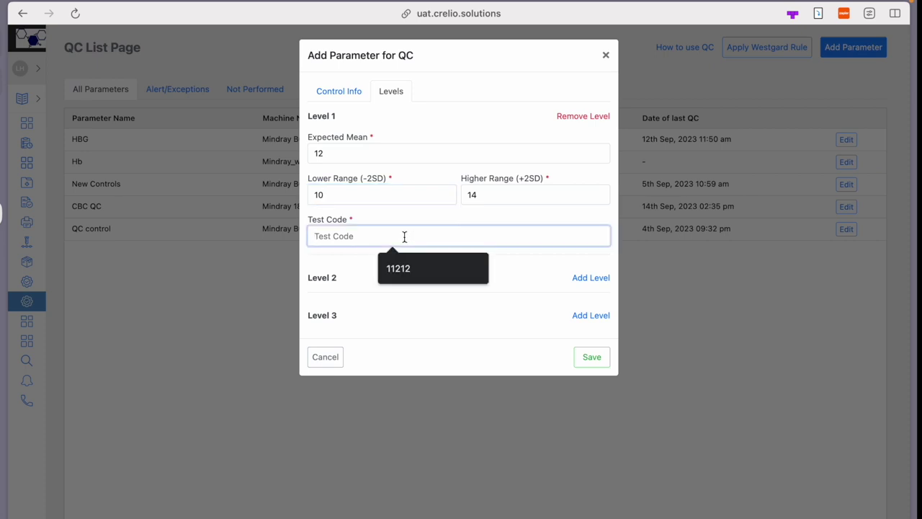
type("CBCL1")
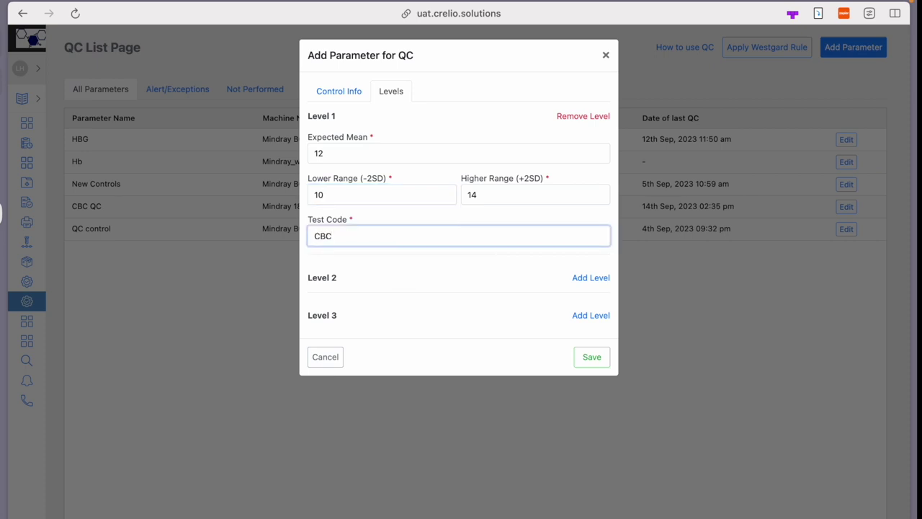
Add Level 2 with an expected mean of 1, and discard the new parameter without saving
left_click(594, 279)
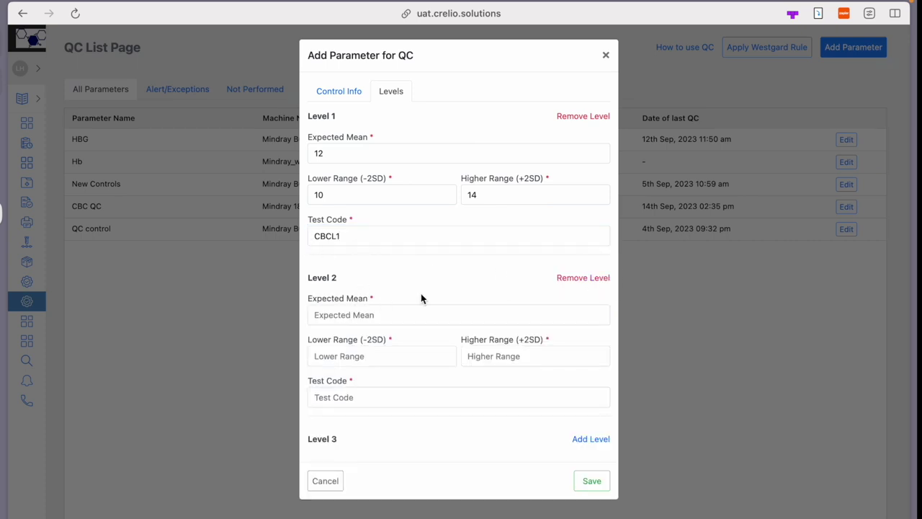
left_click(394, 311)
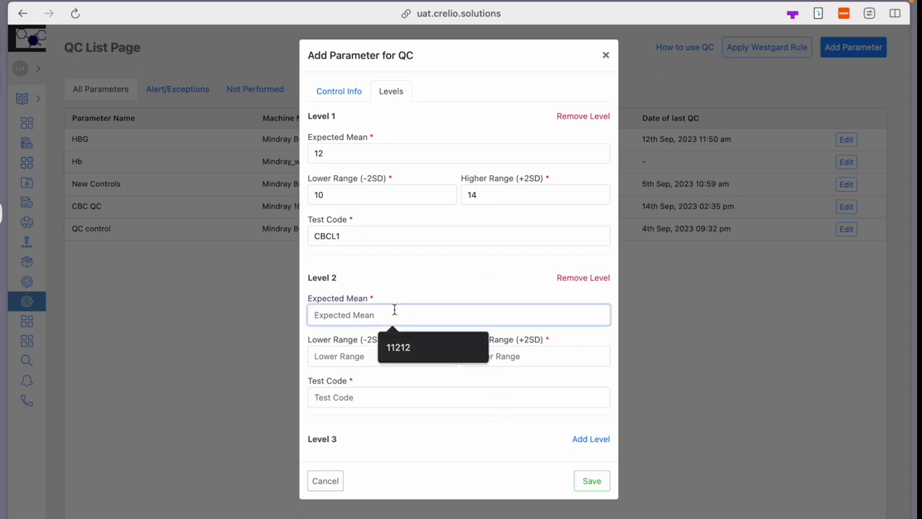
type("1")
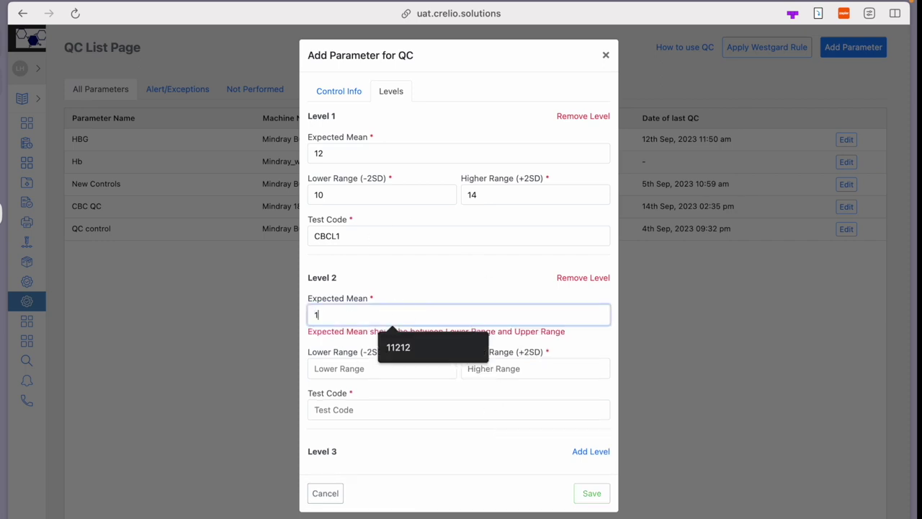
left_click(327, 494)
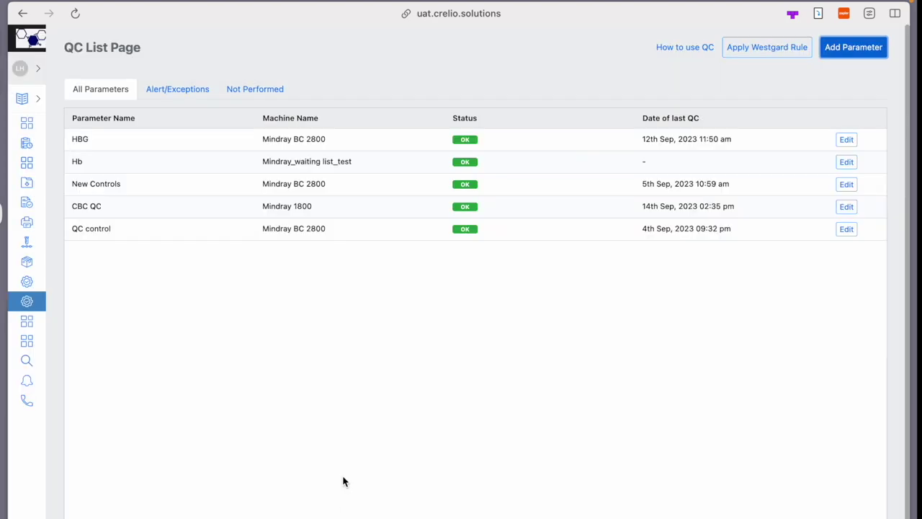
Open the CBC QC parameter's settings, review its control levels, and close them without changes
left_click(847, 208)
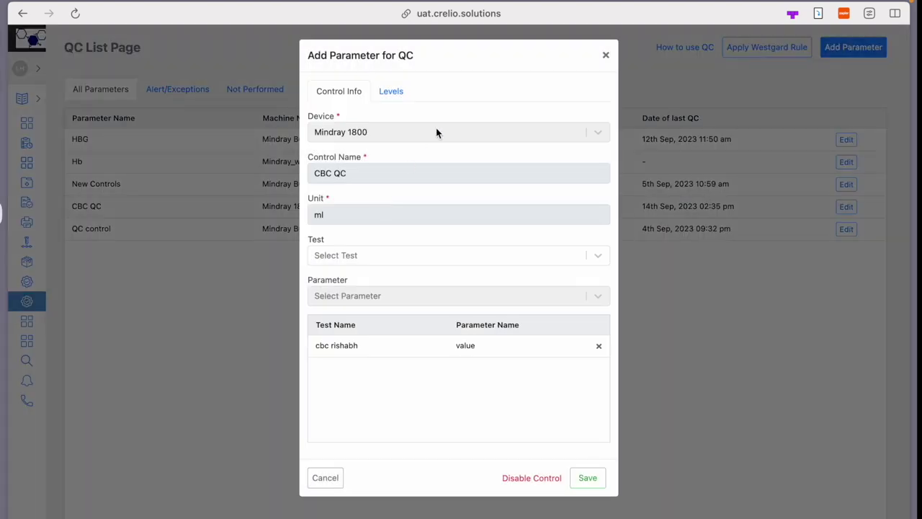
left_click(387, 93)
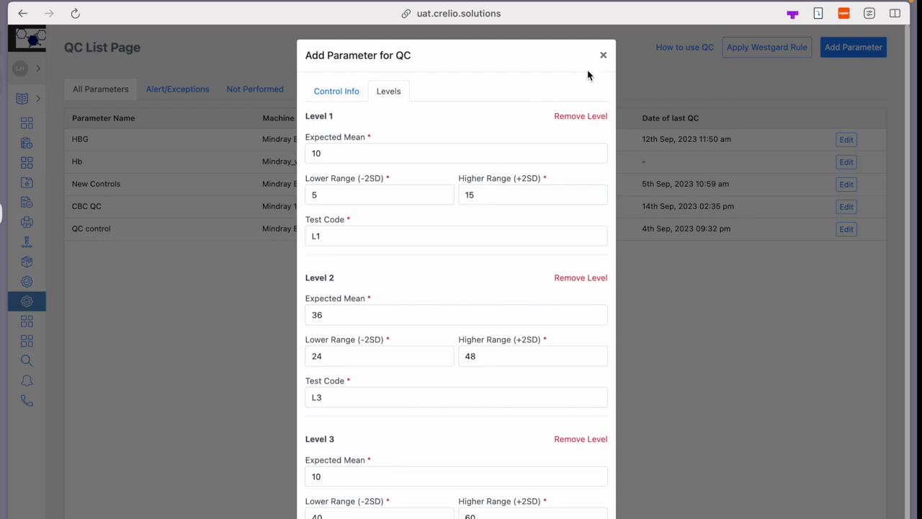
left_click(603, 63)
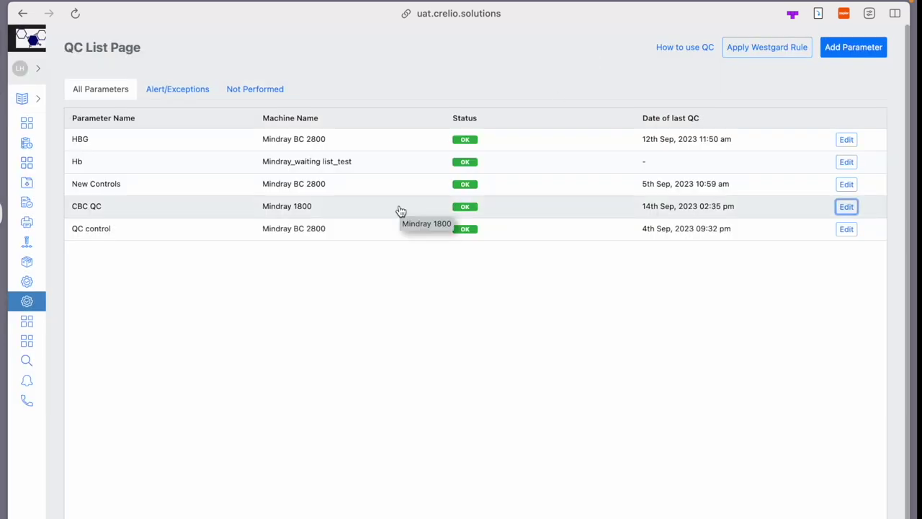
Open the CBC QC details and examine the Levey-Jennings charts and analysis for all three levels
left_click(442, 206)
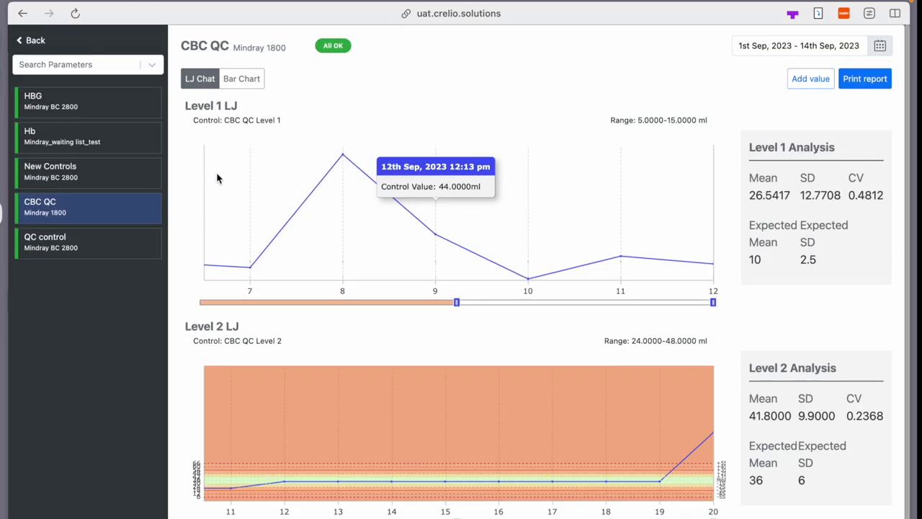
scroll(369, 105, "down", 1)
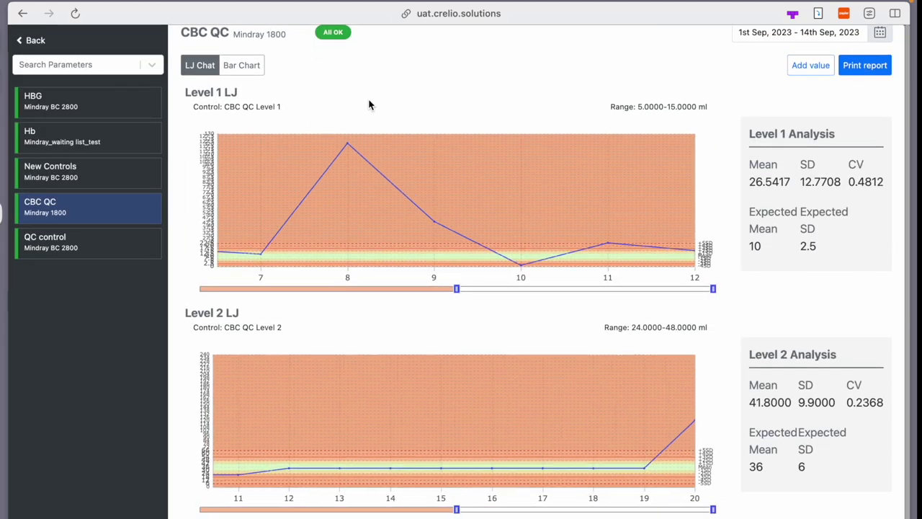
scroll(369, 106, "down", 5)
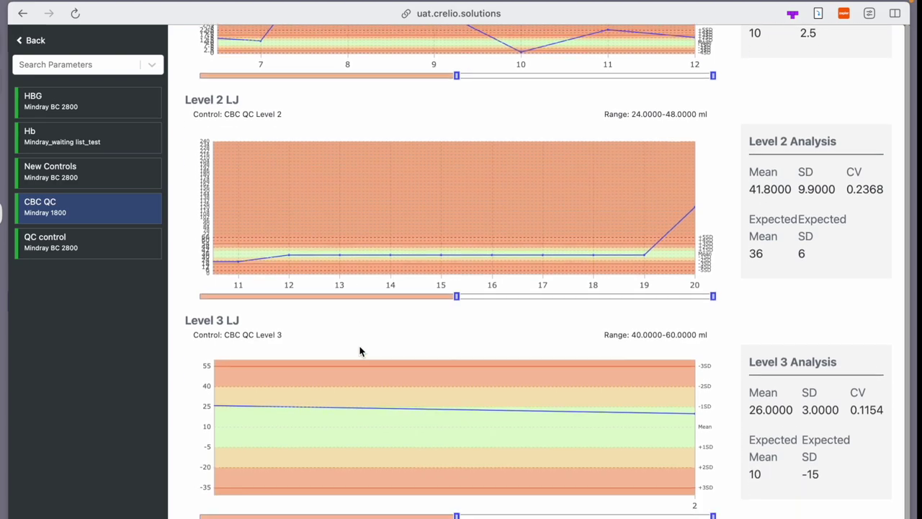
scroll(361, 350, "down", 2)
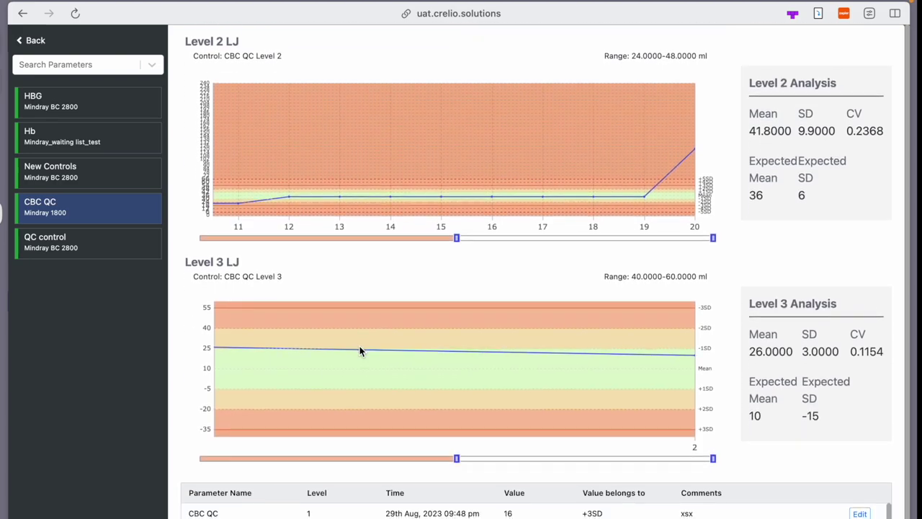
scroll(361, 349, "up", 7)
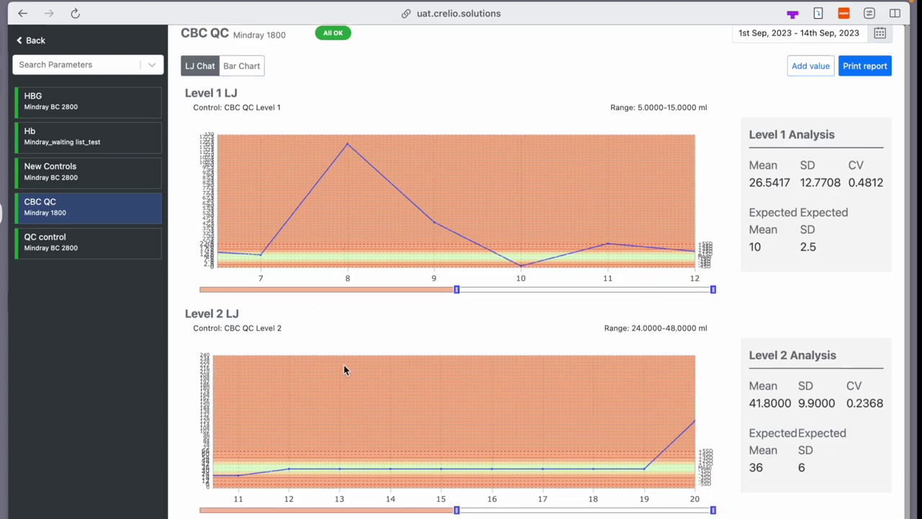
scroll(343, 364, "down", 2)
scroll(344, 364, "up", 2)
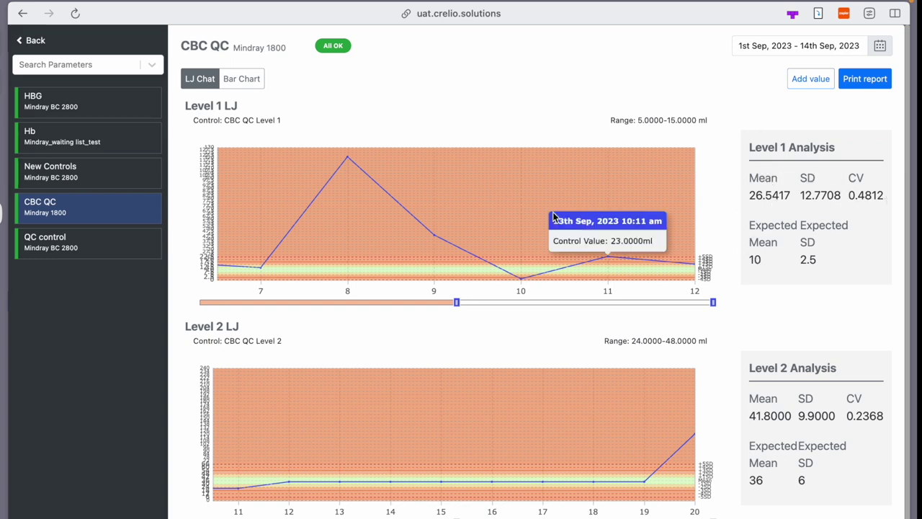
Request the printed CBC QC report, and view the CSV and Excel export options of the values table
left_click(850, 85)
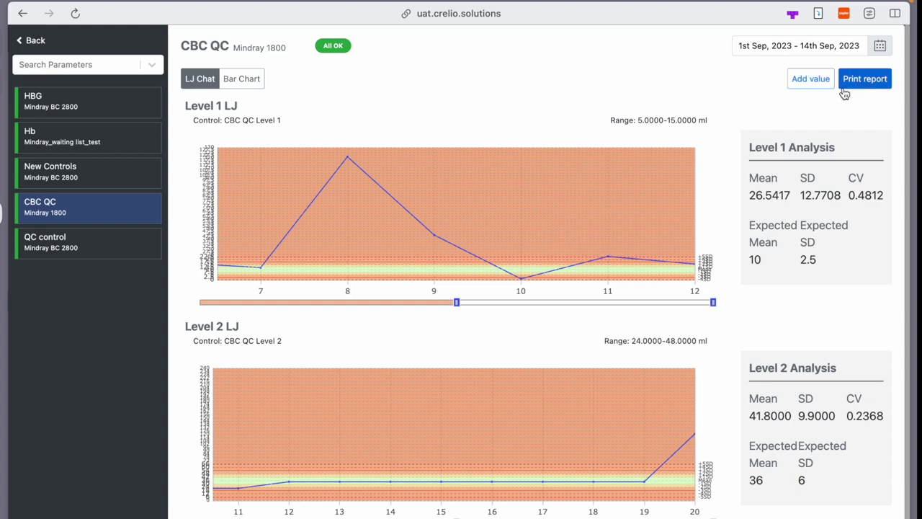
scroll(767, 127, "down", 10)
right_click(724, 214)
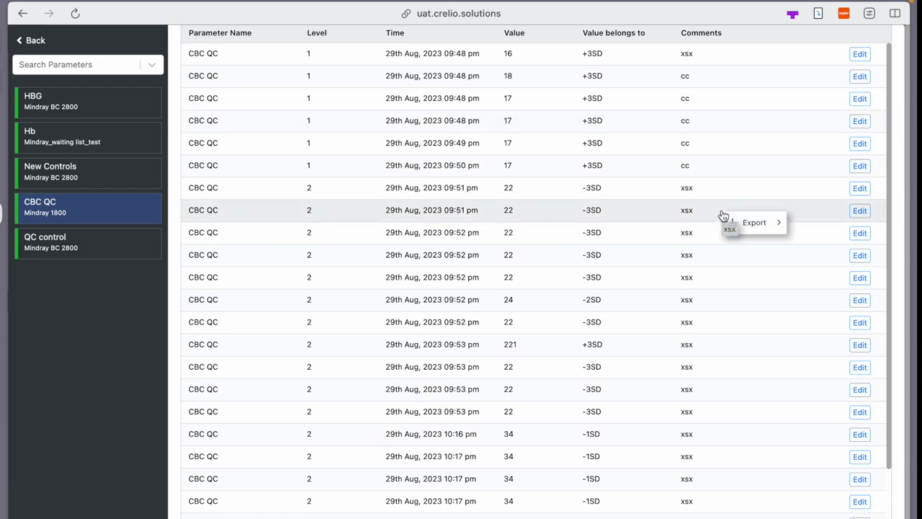
mouse_move(770, 224)
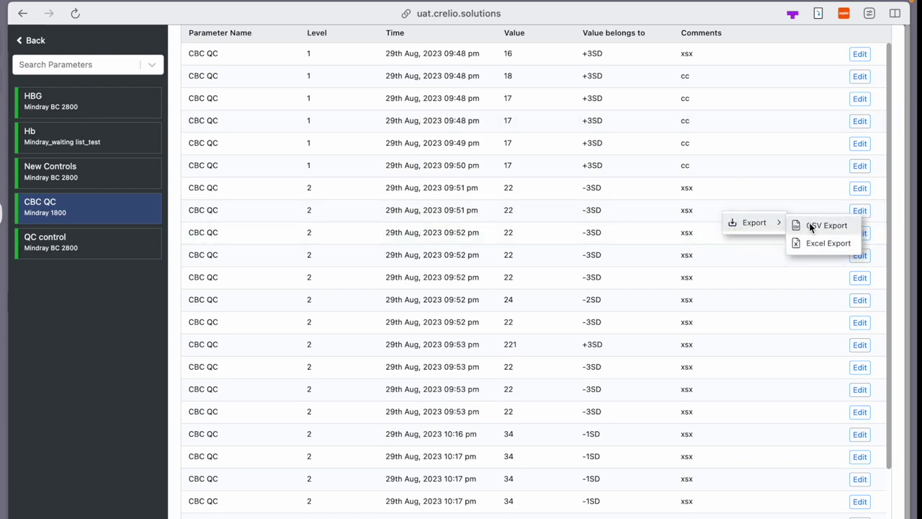
scroll(807, 217, "up", 5)
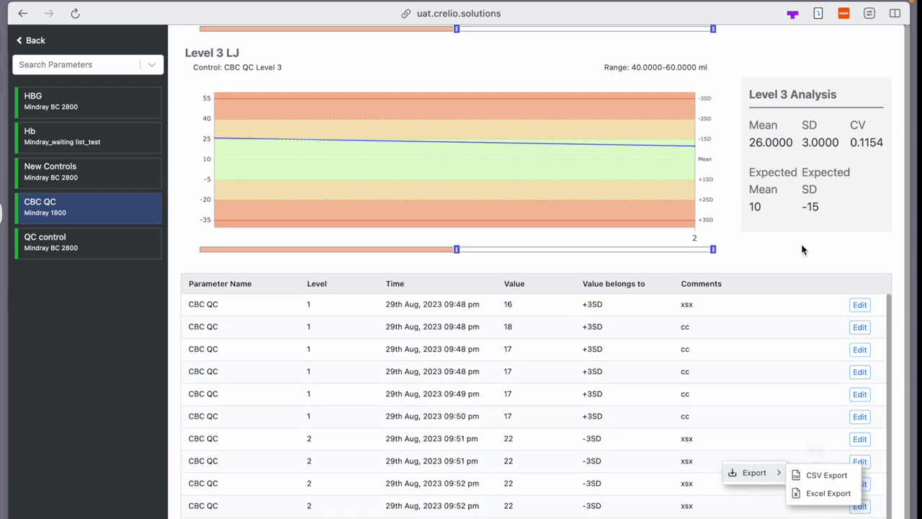
left_click(803, 249)
Begin a new value entry for CBC QC with Level 2 selected, and close the form without adding it
scroll(802, 245, "up", 10)
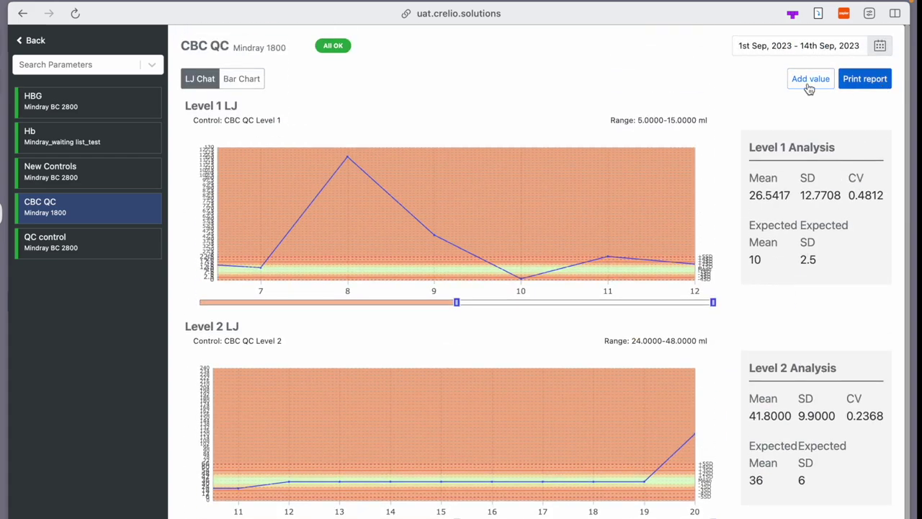
left_click(804, 80)
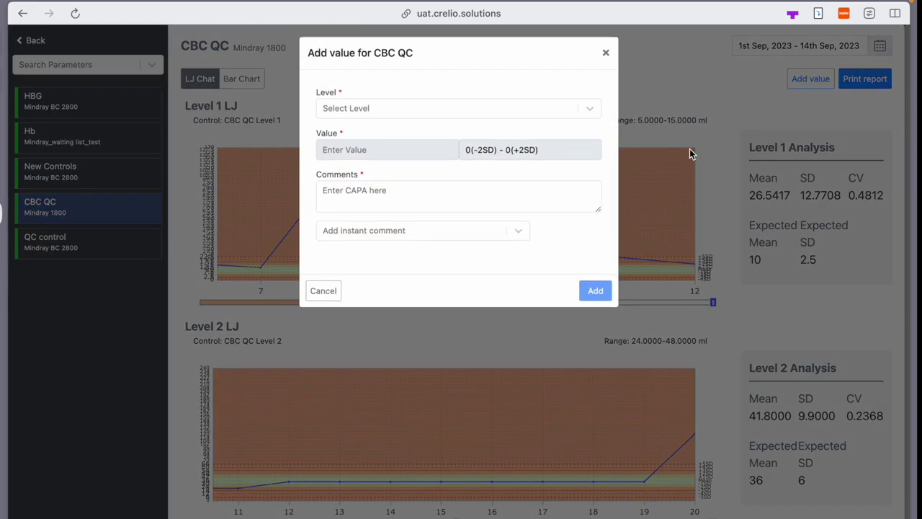
left_click(481, 114)
left_click(459, 158)
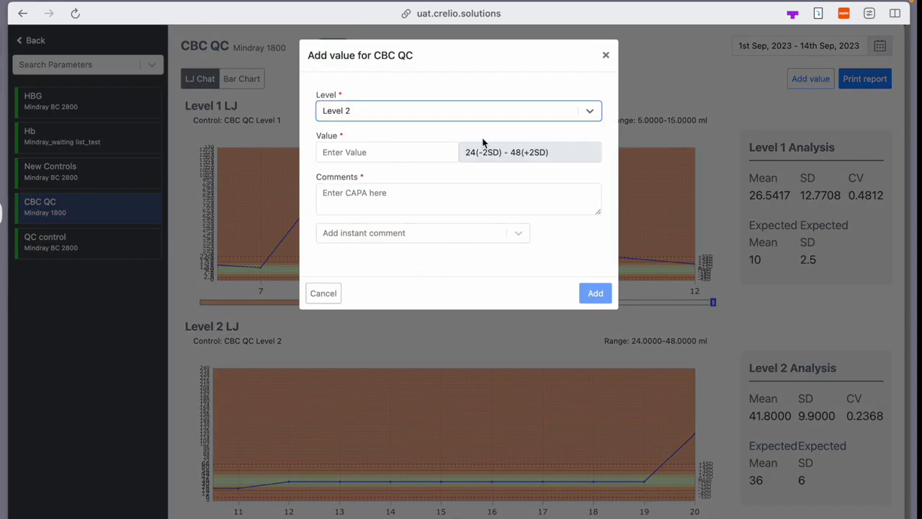
left_click(605, 58)
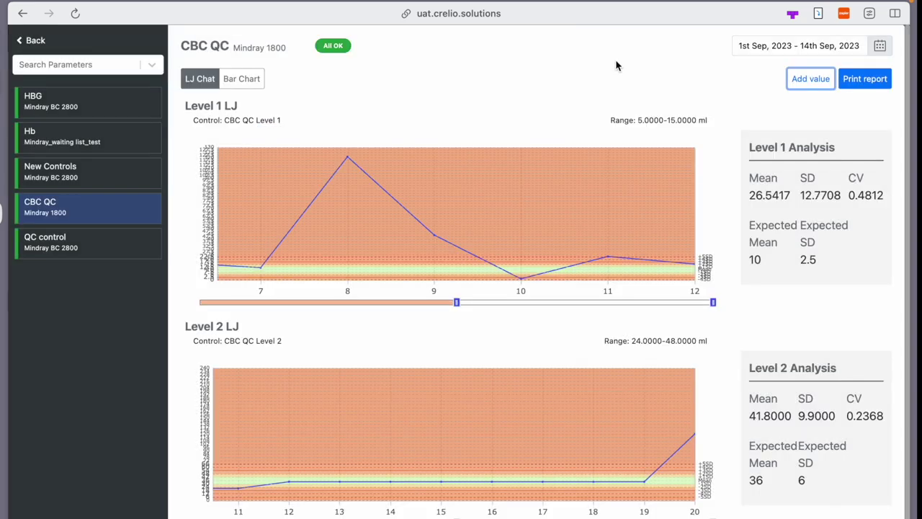
Switch the CBC QC charts to the bar chart view and inspect the mean values
left_click(242, 78)
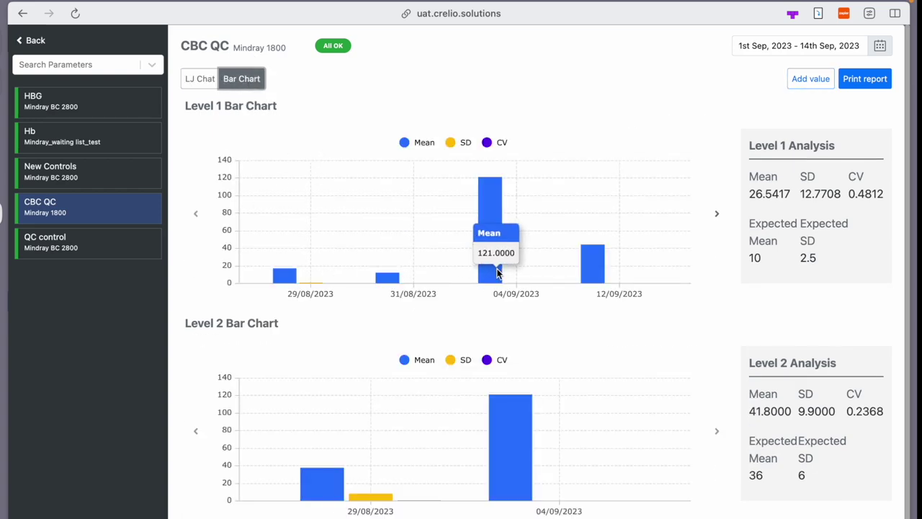
Page the Level 1 bar chart of CBC QC forward to the most recent dates
left_click(717, 216)
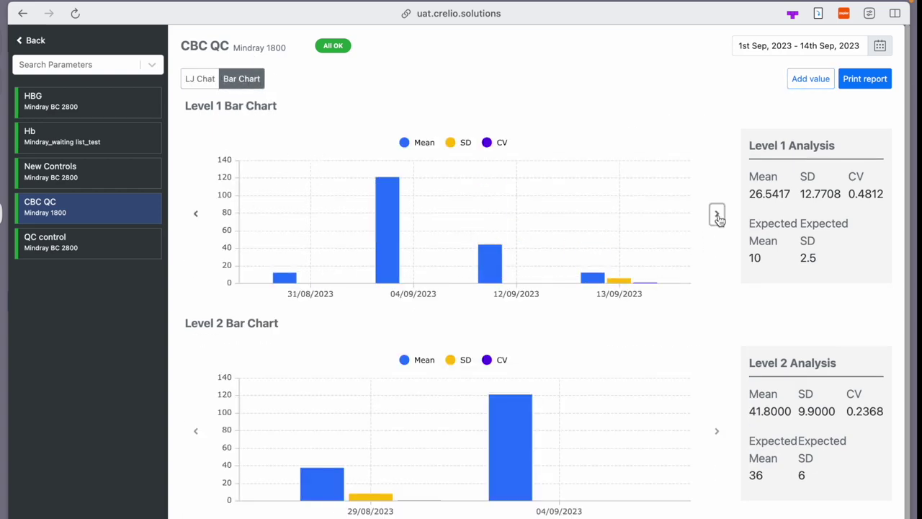
left_click(718, 216)
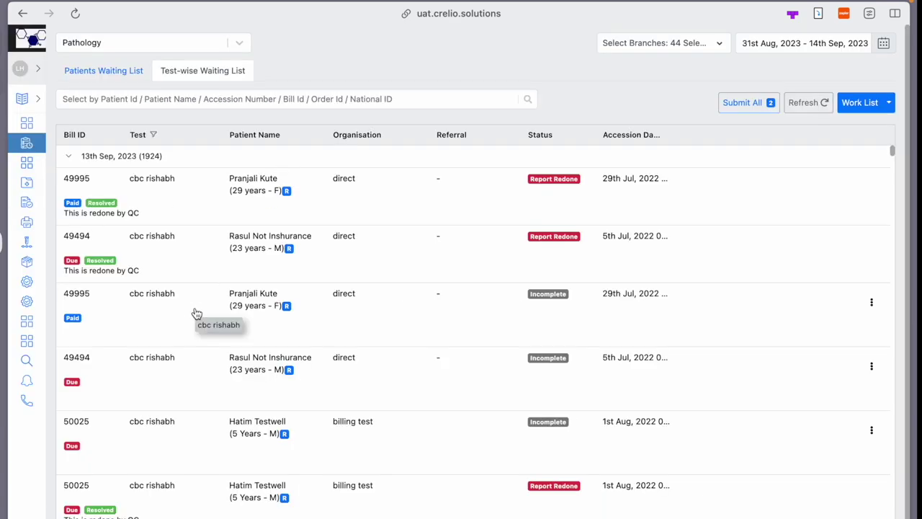
Open the first incomplete CBC test in the pathology test-wise waiting list and check its last QC value
left_click(196, 313)
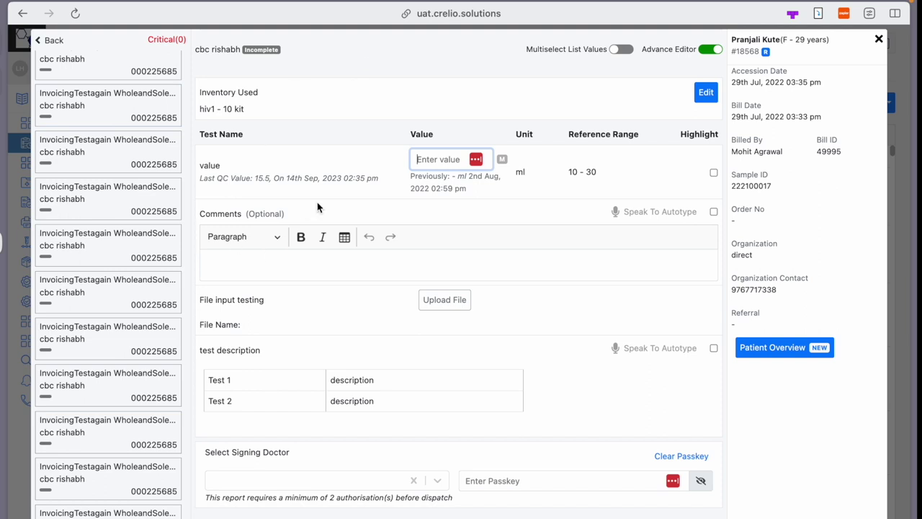
left_click(234, 178)
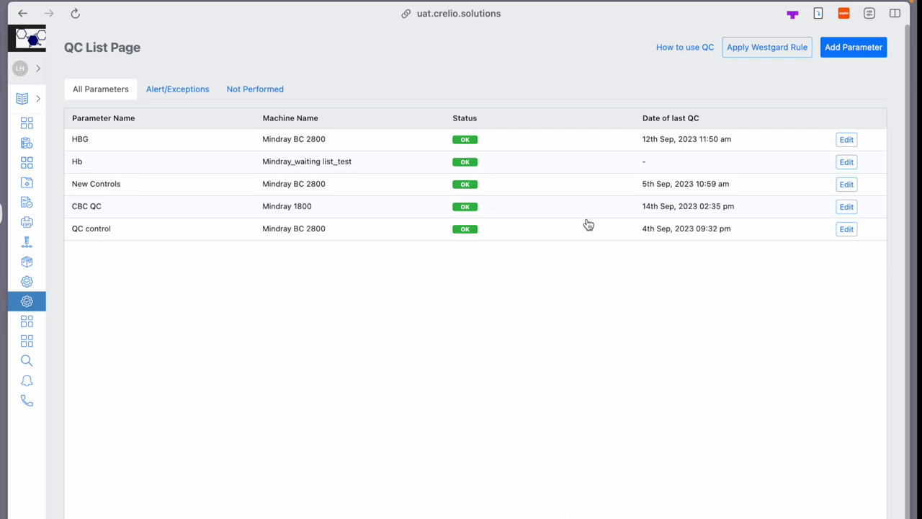
Open the Westgard rule settings from the QC list and examine the rules and their assigned actions
left_click(765, 51)
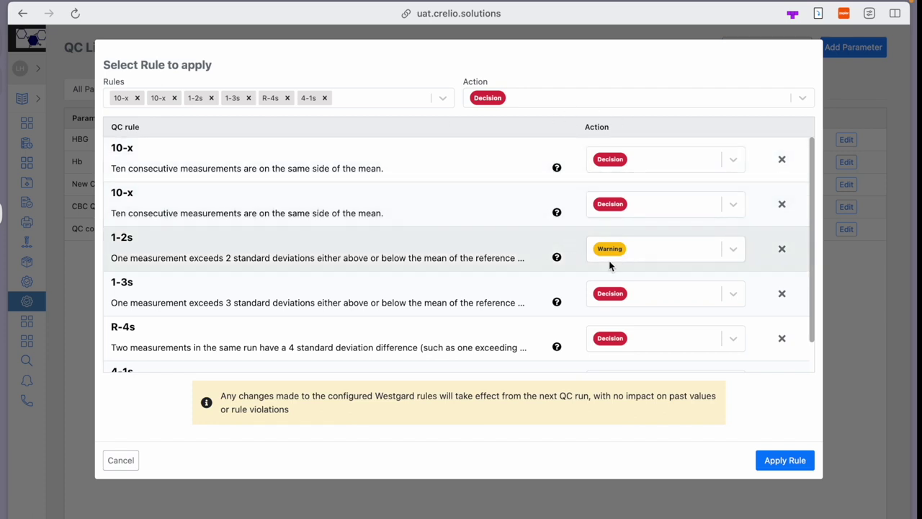
scroll(490, 312, "down", 2)
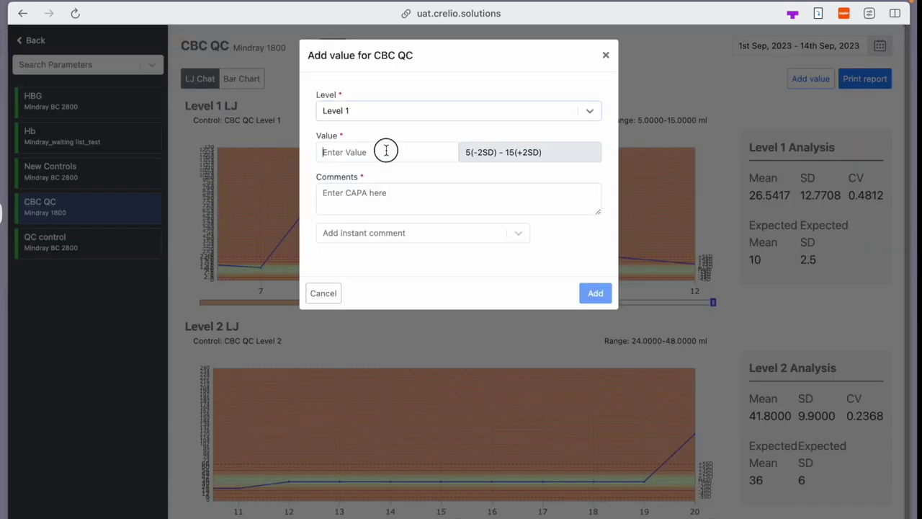
Add a Level 1 control value of 15.5 to CBC QC
left_click(385, 148)
type("1")
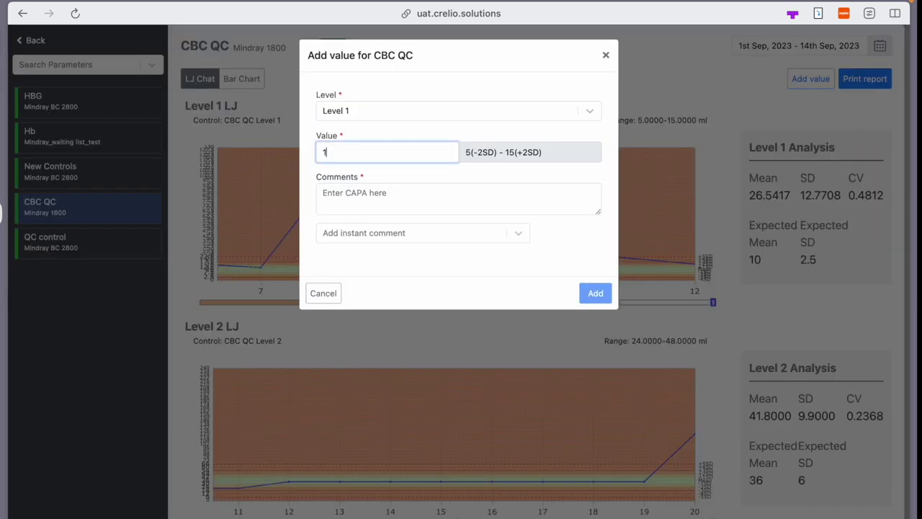
type("5.5")
key("Return")
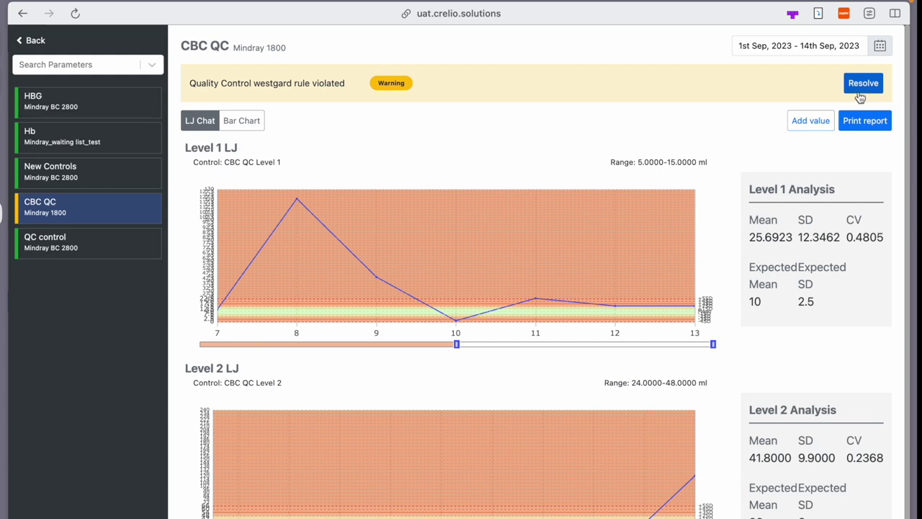
Return to the QC list and review the parameters under Alert/Exceptions and Not Performed
left_click(856, 98)
left_click(33, 41)
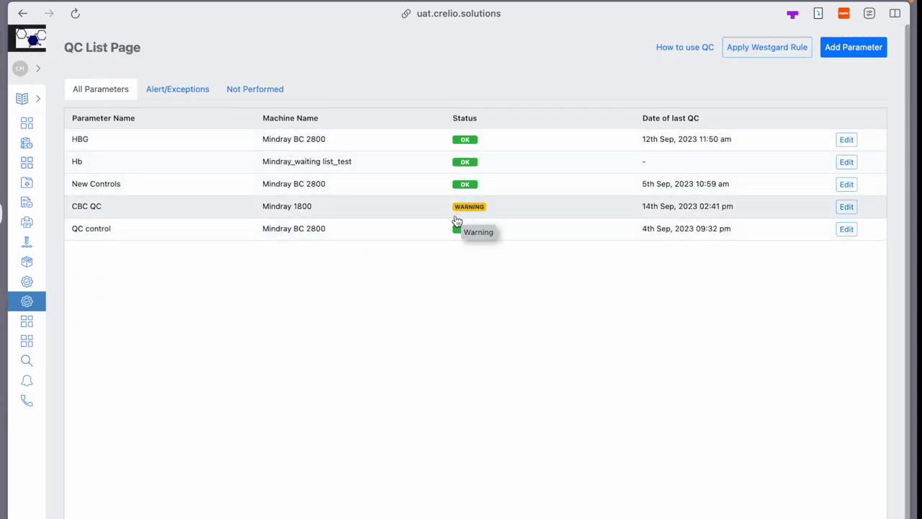
left_click(204, 96)
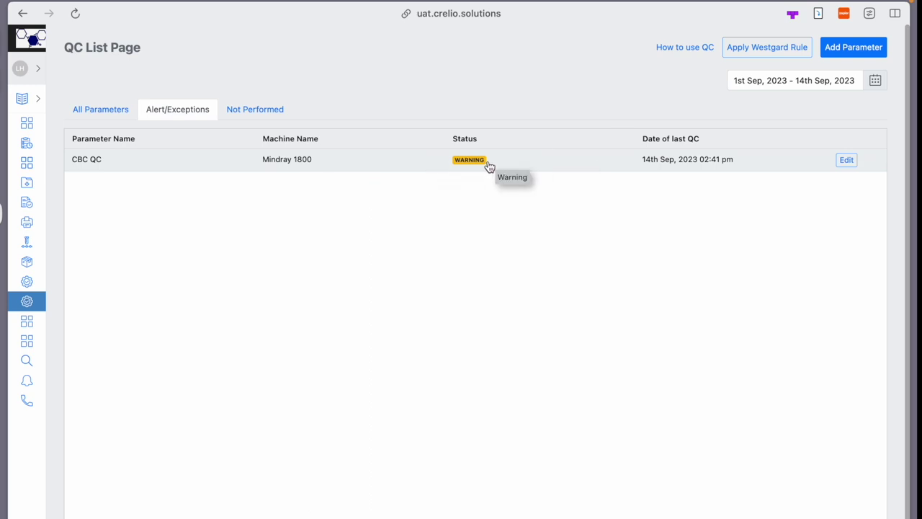
left_click(252, 110)
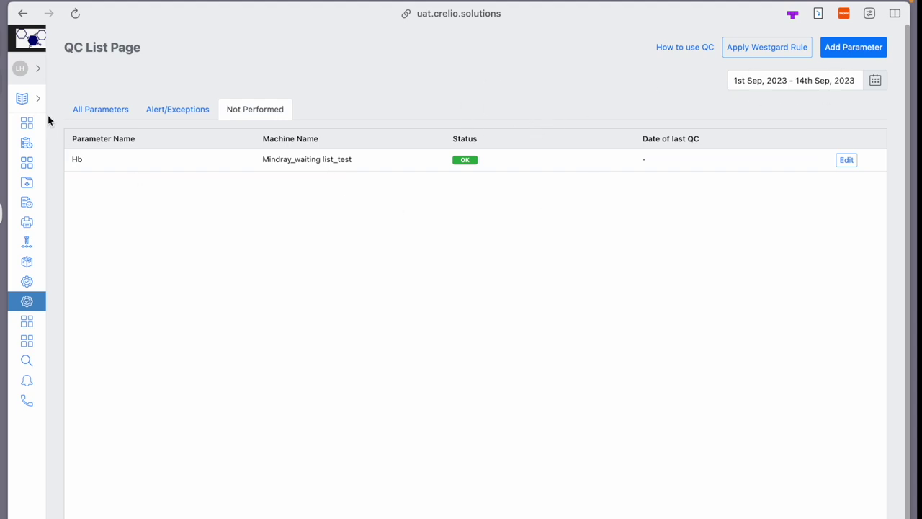
left_click(170, 117)
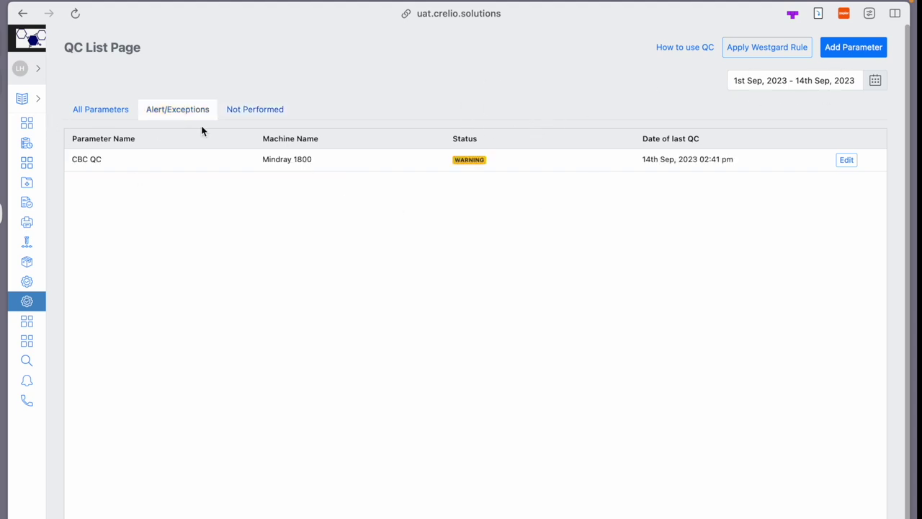
Open CBC QC from the exceptions list and resolve its rule violation with the comment "Manually resolved"
left_click(223, 167)
left_click(863, 85)
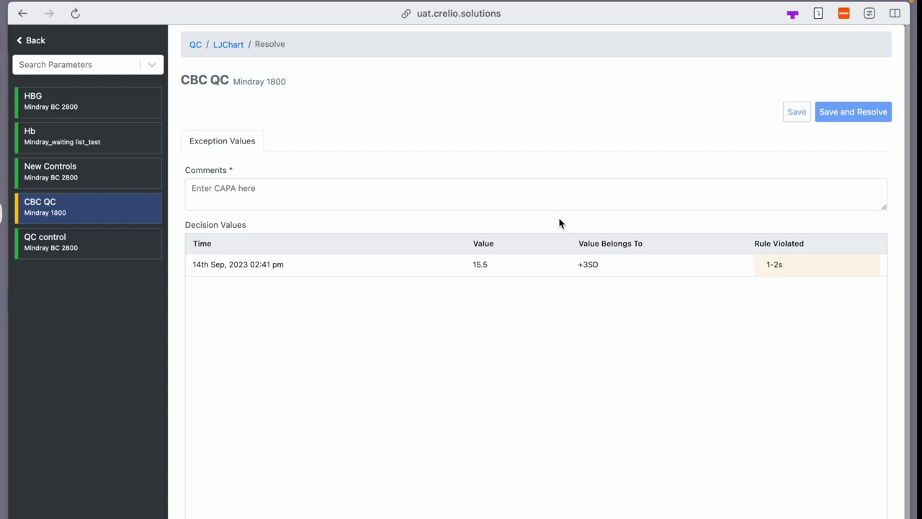
left_click(218, 185)
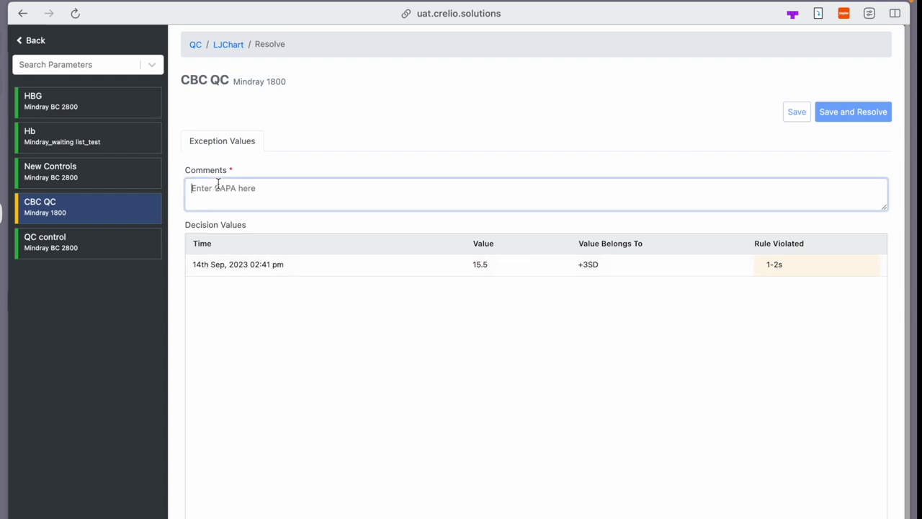
type("Manually resolved")
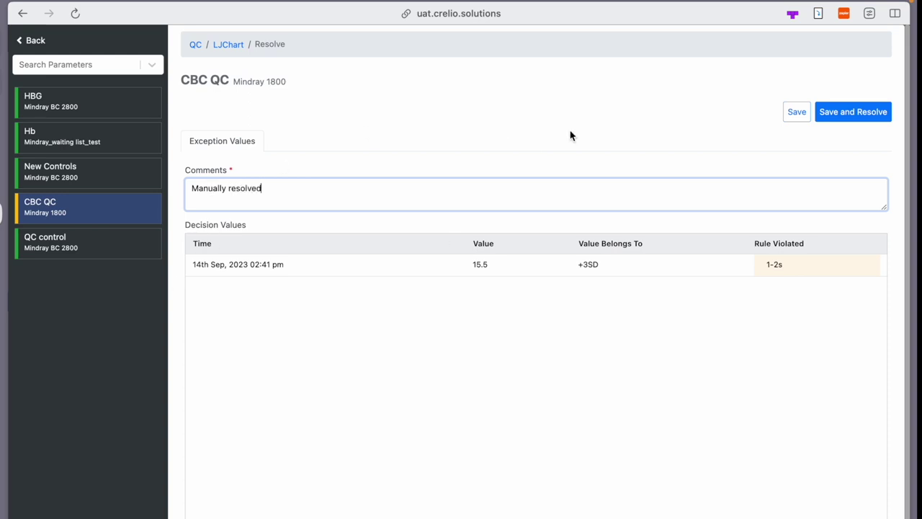
left_click(835, 109)
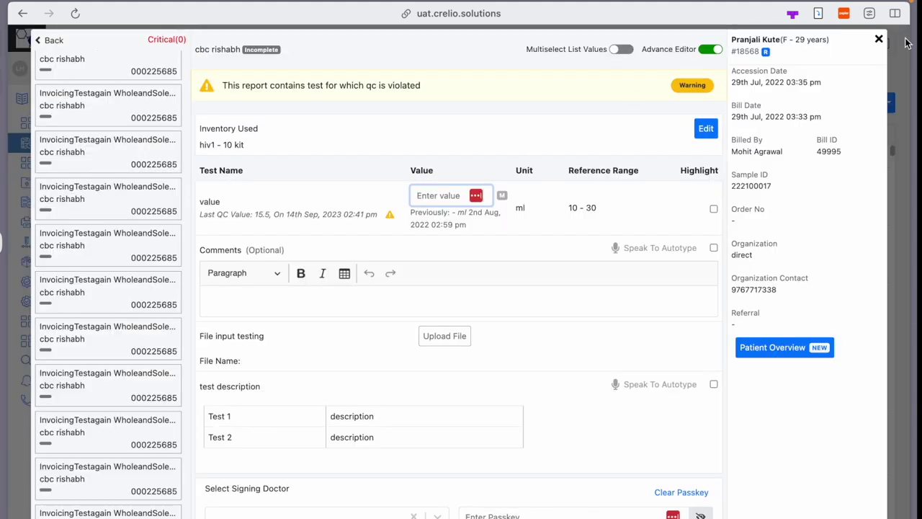
Close the patient's CBC report and refresh the test-wise waiting list
left_click(879, 39)
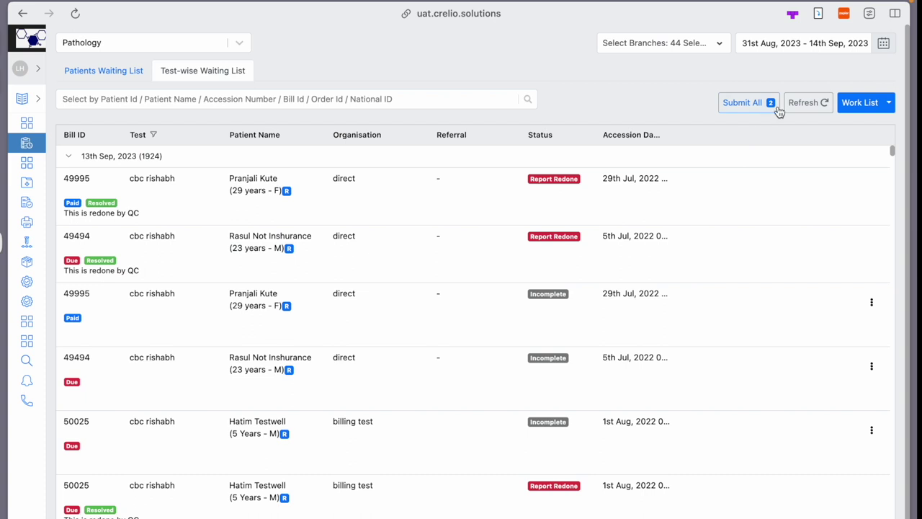
left_click(806, 102)
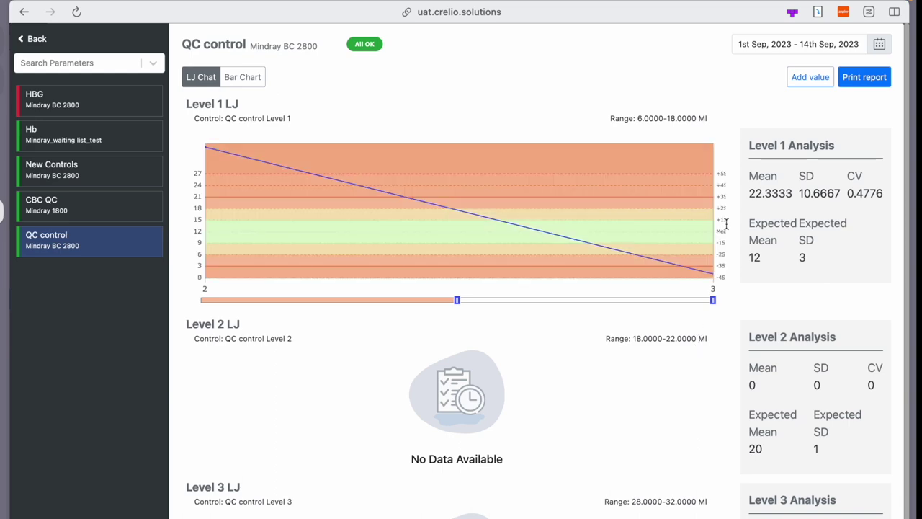
Add a Level 1 control value of 50 to QC control with the comment "decision"
left_click(810, 77)
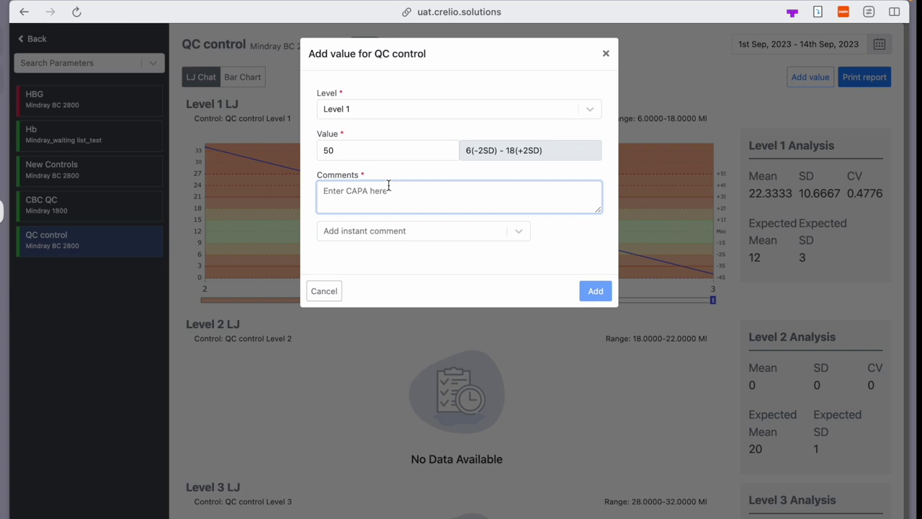
type("decision")
left_click(595, 291)
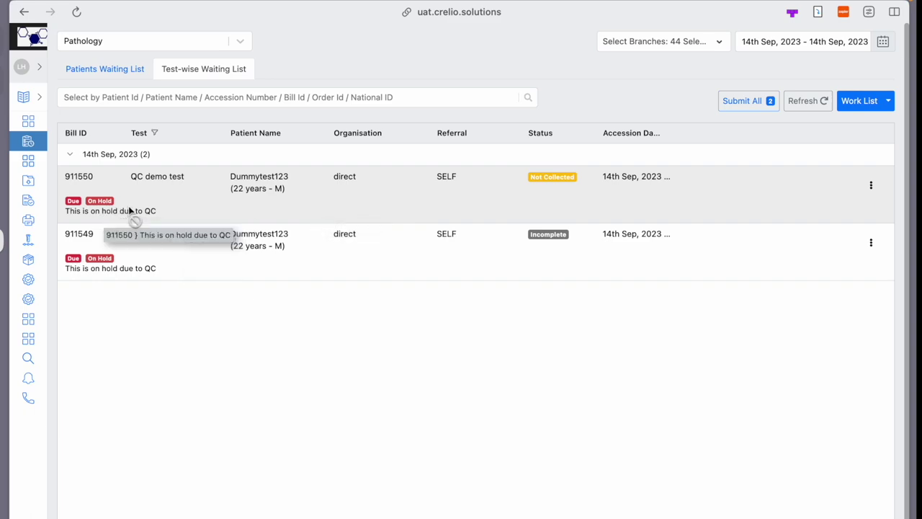
Open the incomplete QC demo test that is on hold and go through to resolving its QC control violation
left_click(196, 270)
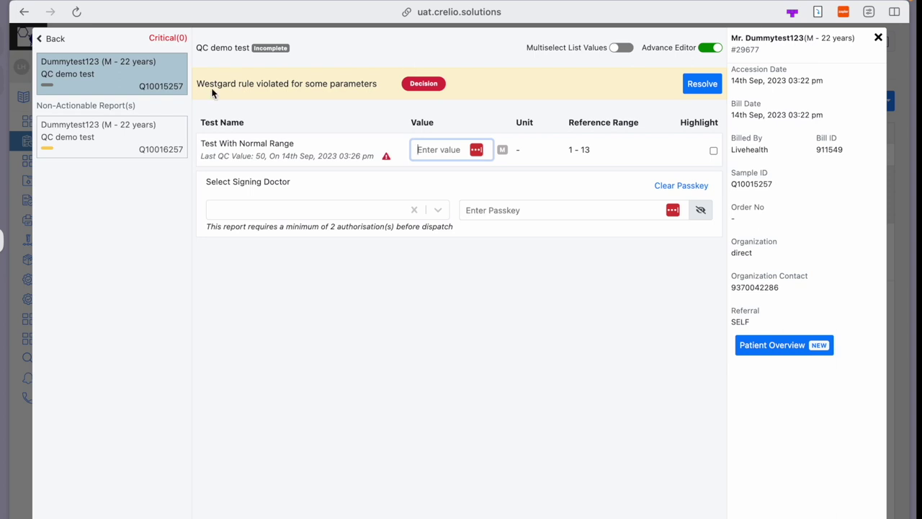
left_click(697, 84)
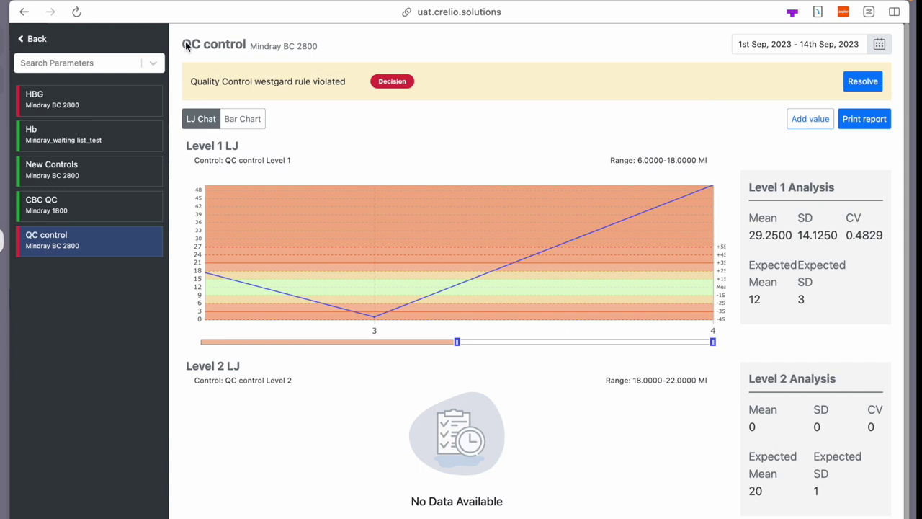
left_click(873, 83)
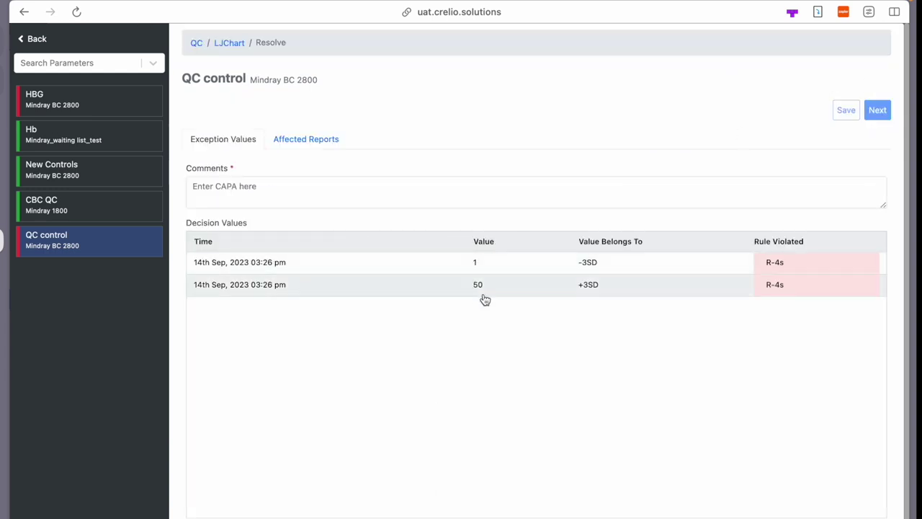
Enter "Manually resolve" as the corrective action comment for the QC control exception values
left_click(214, 192)
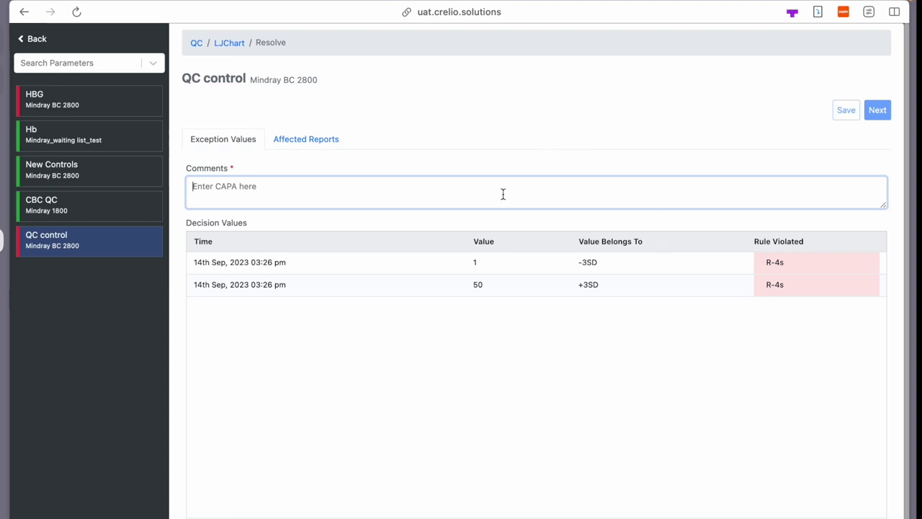
type("d")
key("BackSpace")
type("Manual")
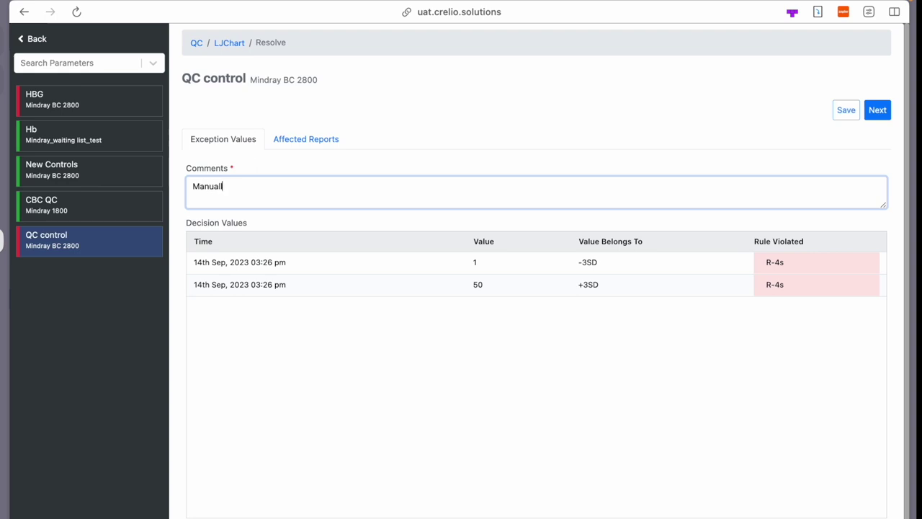
type("ly resolve")
Proceed to the affected reports of QC control and apply Redo and Resolve to them
left_click(877, 110)
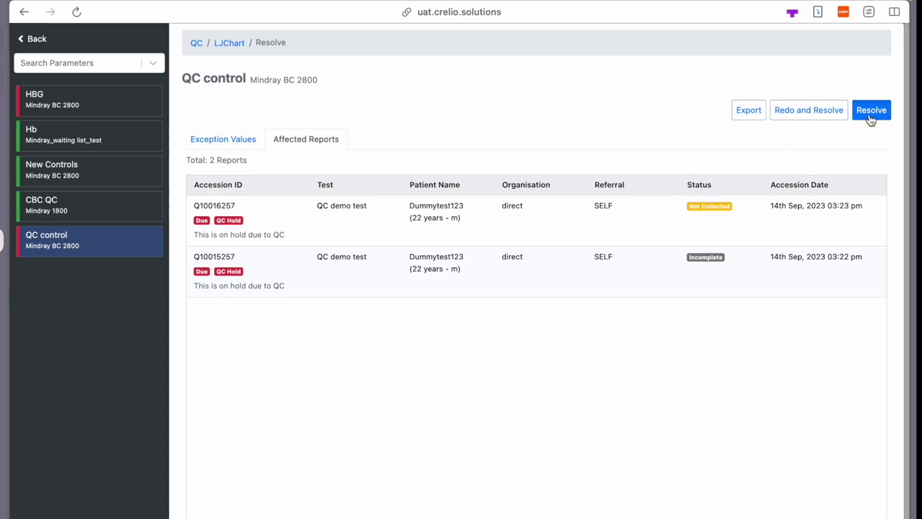
left_click(803, 116)
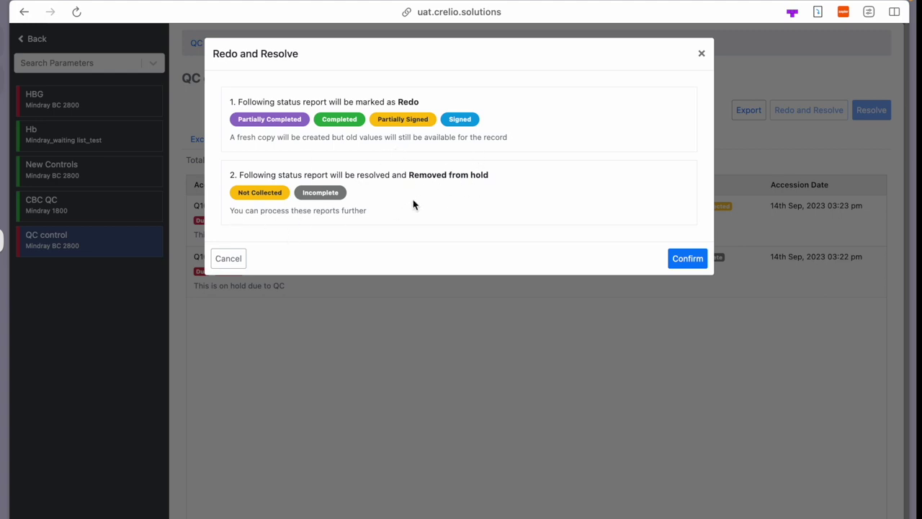
left_click(689, 257)
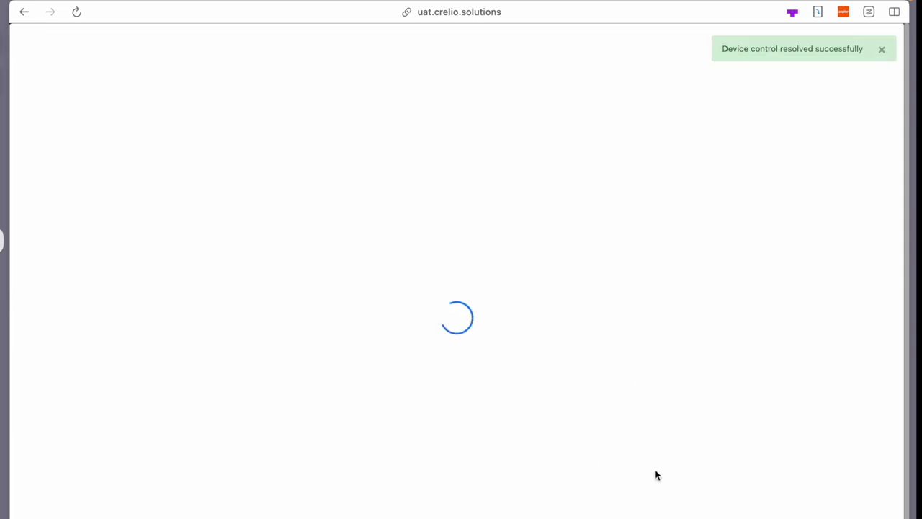